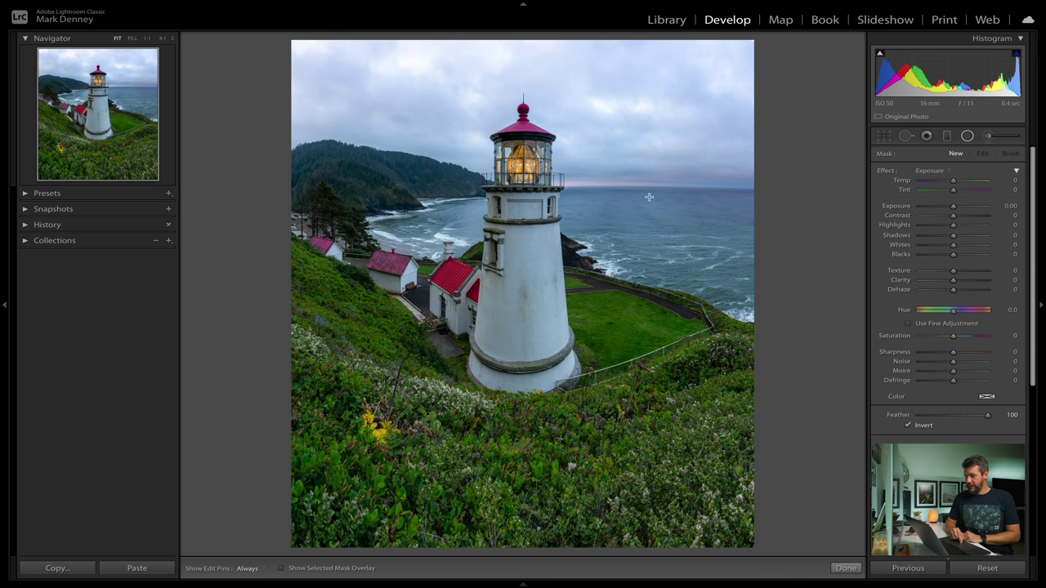
# - Add a radial filter around the lighthouse lantern with exposure 0.39 and highlights 32
pyautogui.moveTo(522, 155)
pyautogui.mouseDown()
pyautogui.moveTo(548, 181)
pyautogui.moveTo(522, 164)
pyautogui.mouseUp()
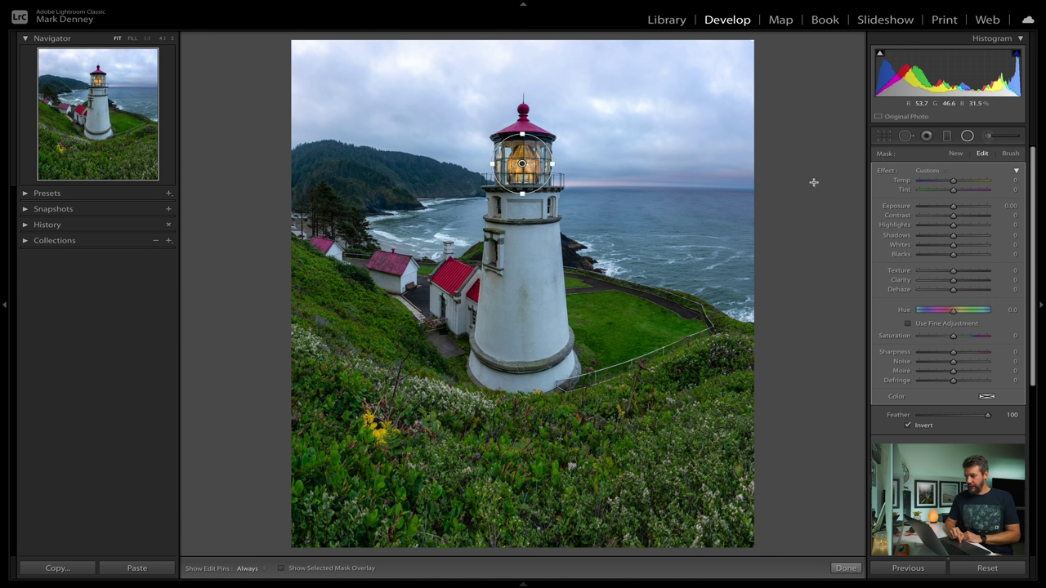
pyautogui.moveTo(955, 209); pyautogui.dragTo(957, 209)
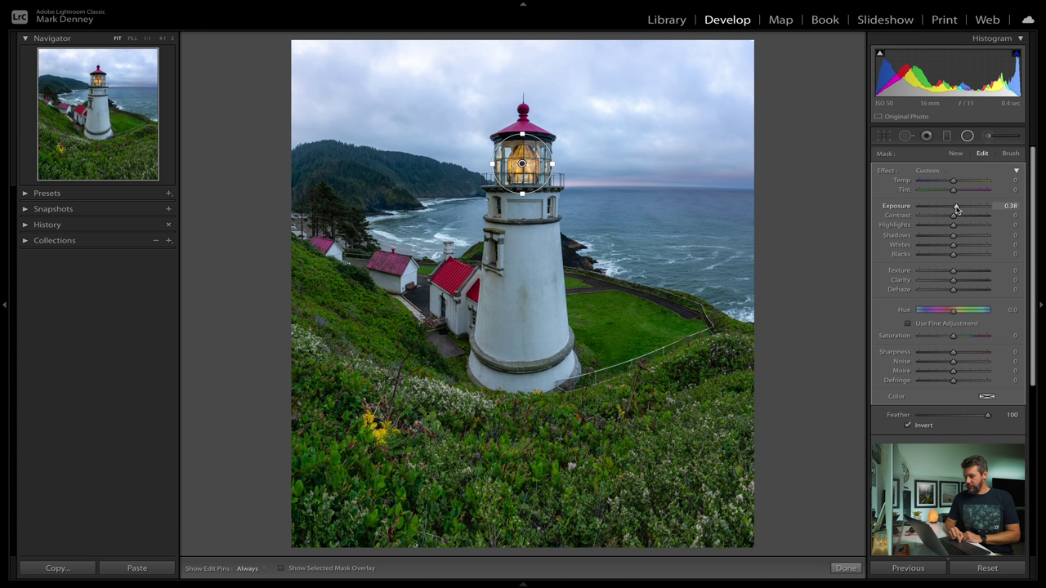
pyautogui.click(965, 228)
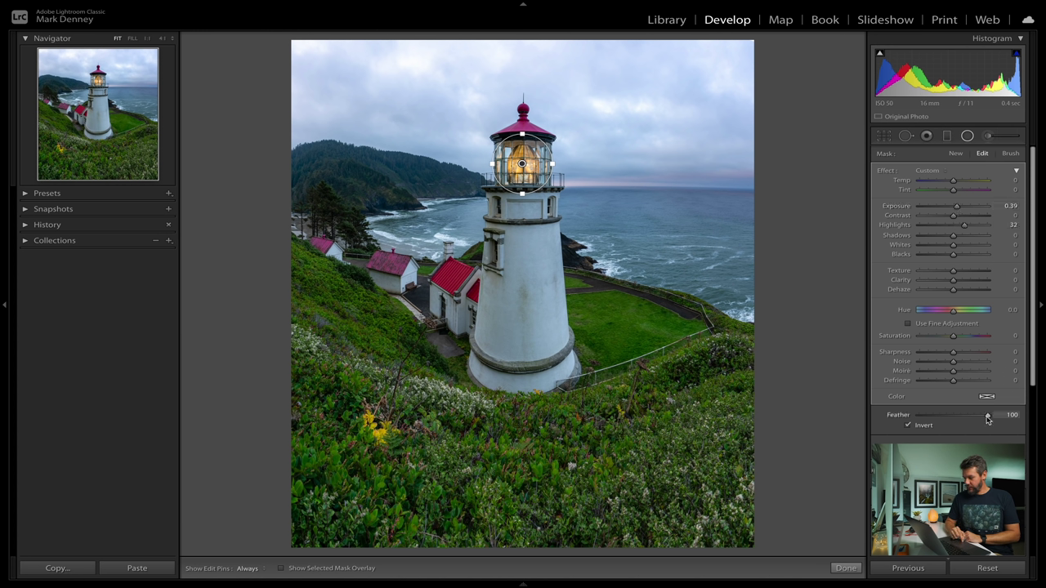
# - Raise the lantern filter's exposure to 0.56 and contrast to 13, checking the glow with the edit pins hidden
pyautogui.press('h')
pyautogui.press('h')
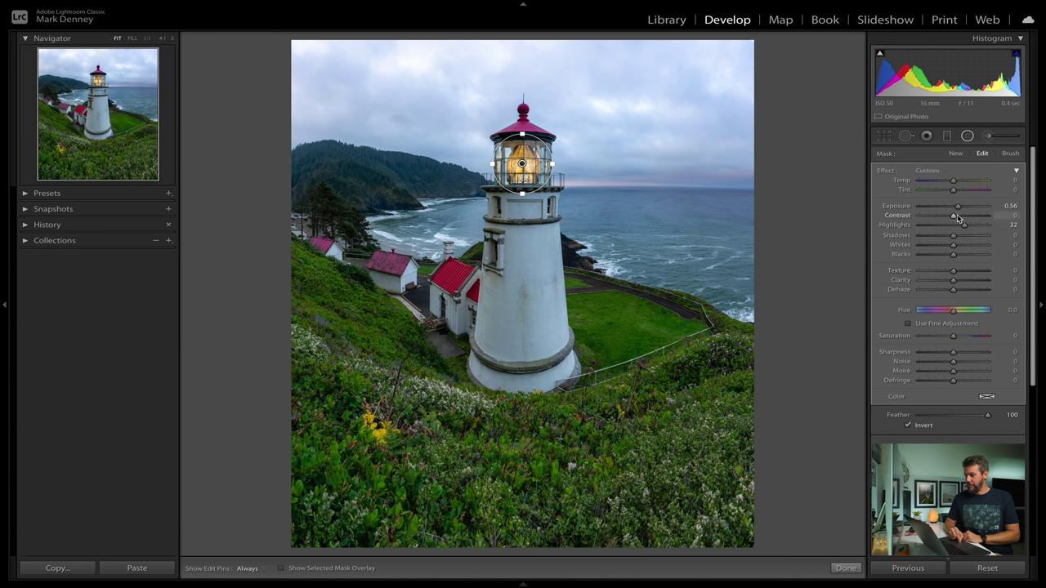
pyautogui.press('h')
pyautogui.press('h')
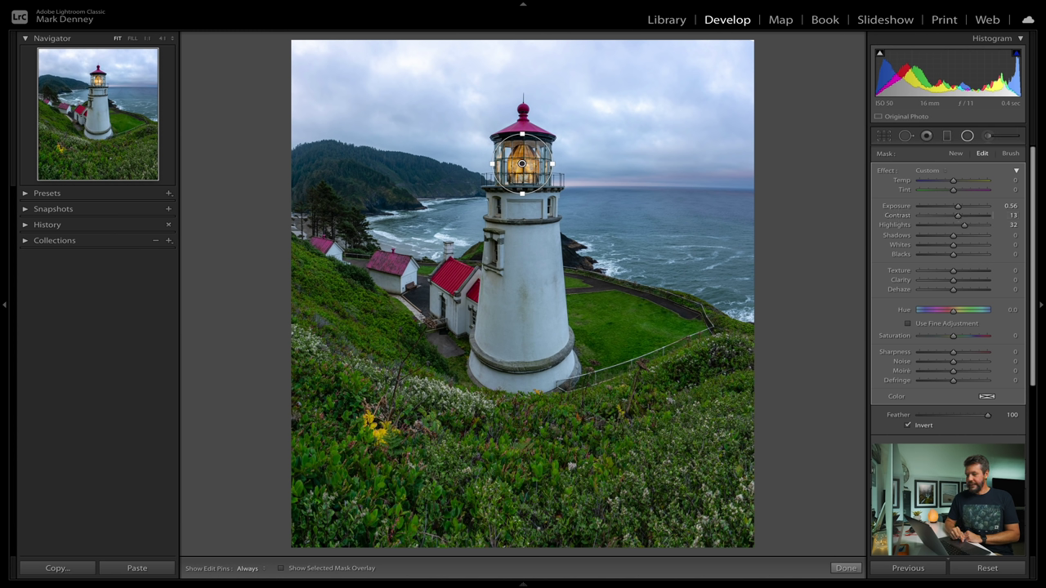
pyautogui.press('h')
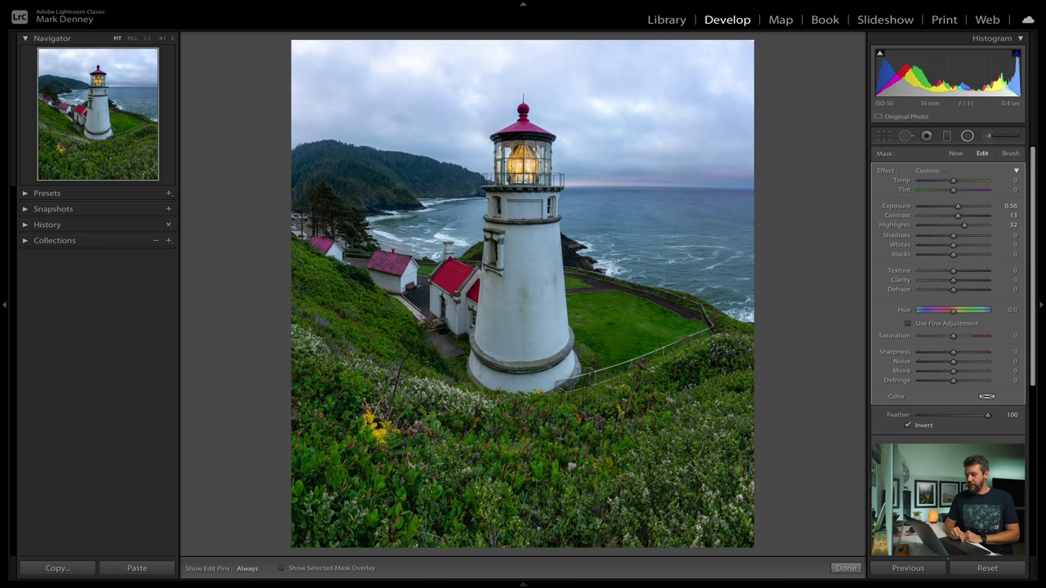
pyautogui.press('h')
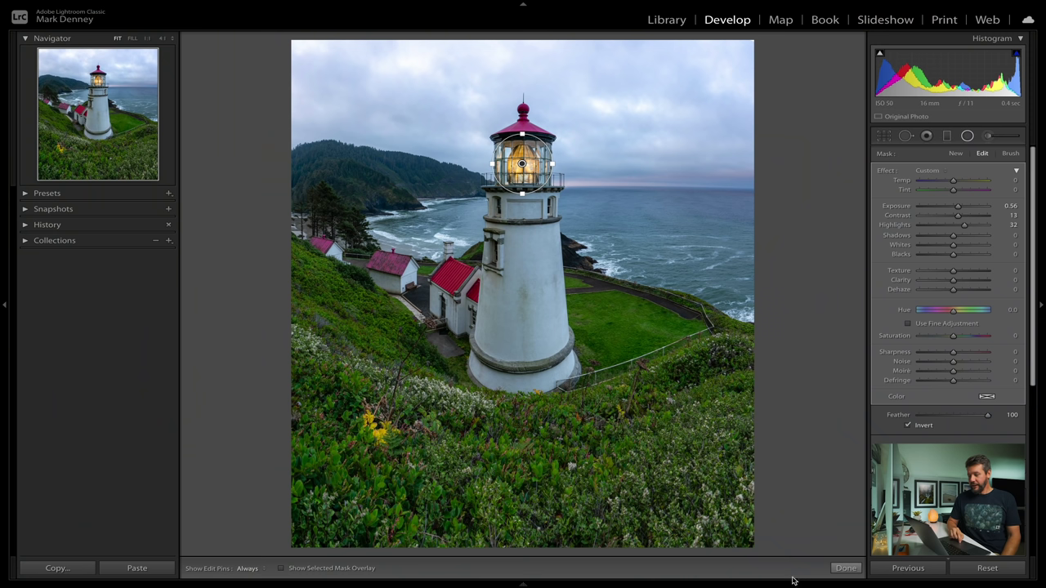
# - Add a tall, slightly tilted radial filter along the right side of the lighthouse tower and set its exposure to 0.32
pyautogui.click(962, 154)
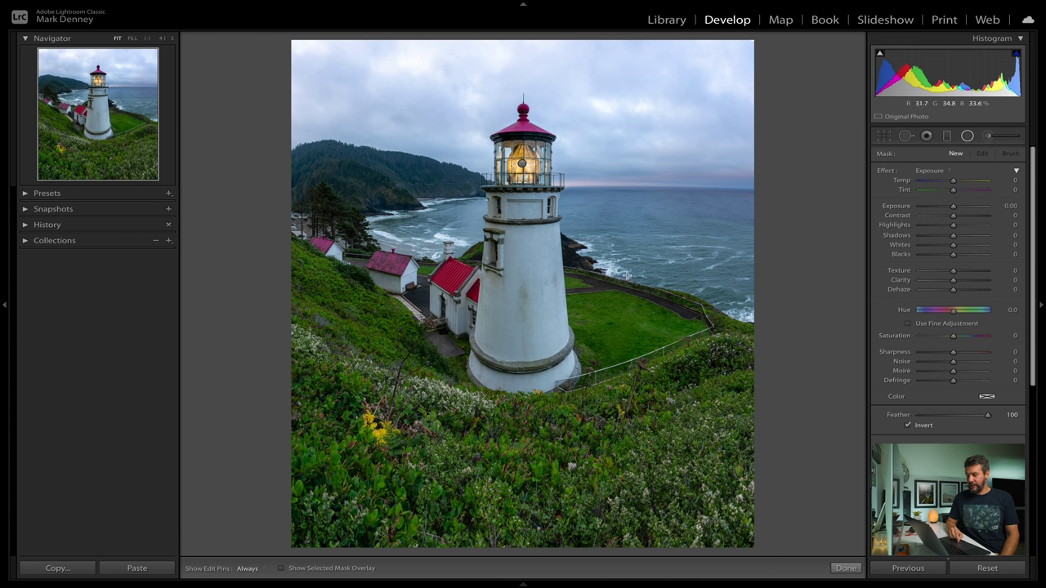
pyautogui.click(955, 153)
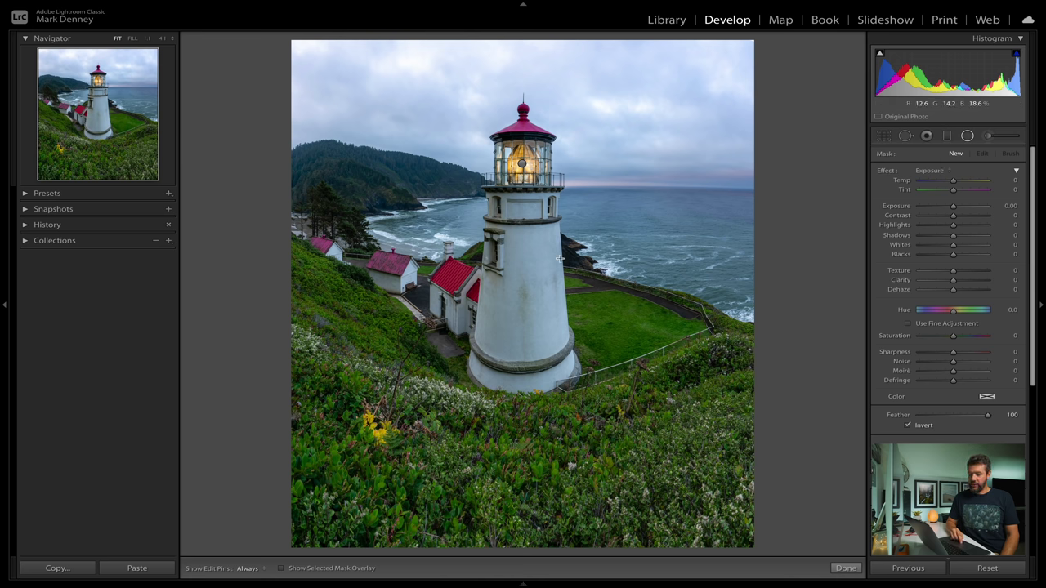
pyautogui.moveTo(545, 294); pyautogui.dragTo(570, 332)
pyautogui.moveTo(538, 256); pyautogui.dragTo(542, 295)
pyautogui.moveTo(552, 228); pyautogui.dragTo(537, 209)
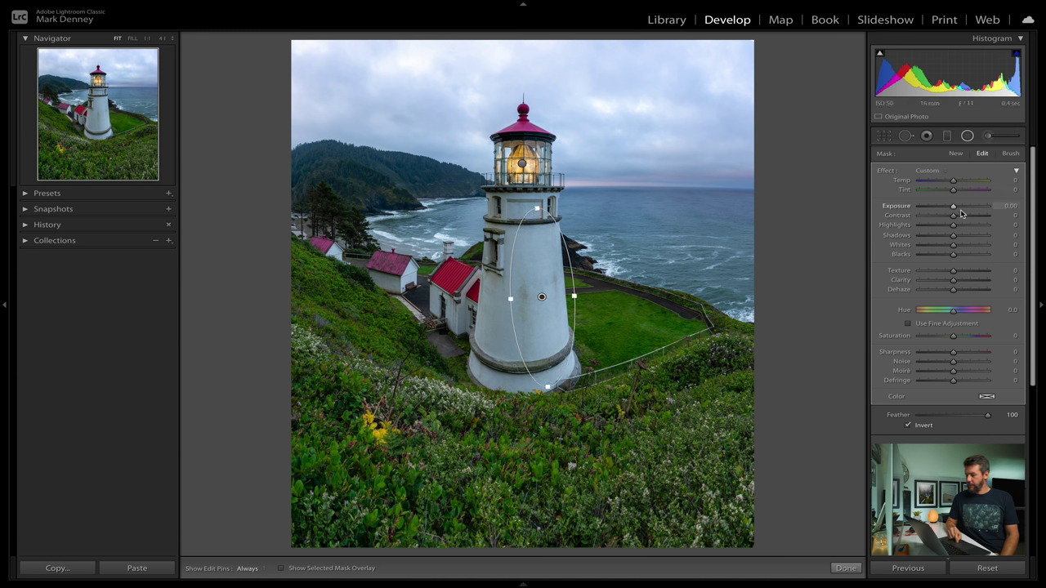
pyautogui.moveTo(956, 208); pyautogui.dragTo(958, 209)
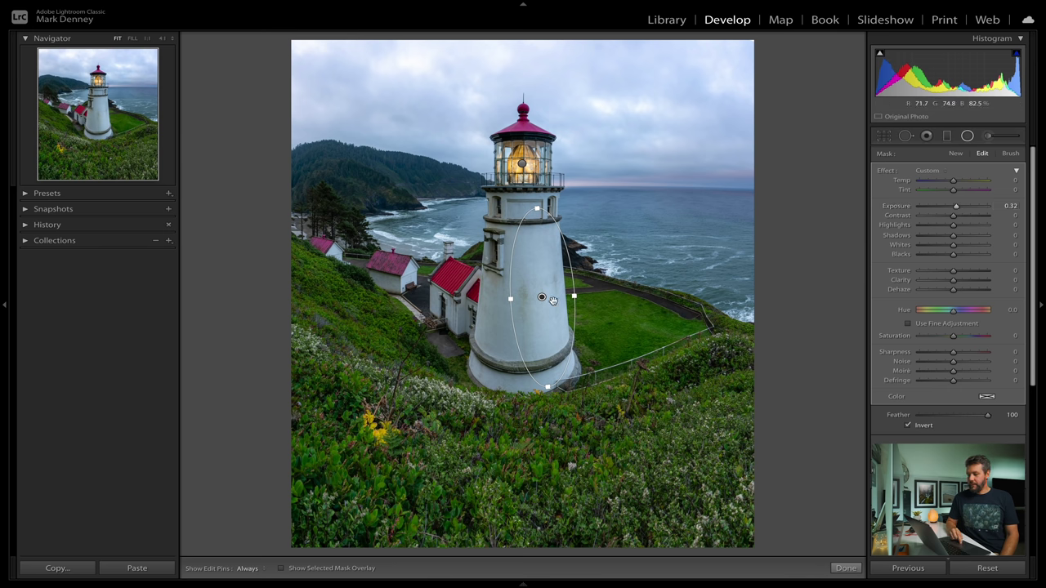
# - Duplicate the tower's radial filter, fit the copy to the tower's left side, and set its exposure to -0.14
pyautogui.rightClick(543, 297)
pyautogui.click(564, 299)
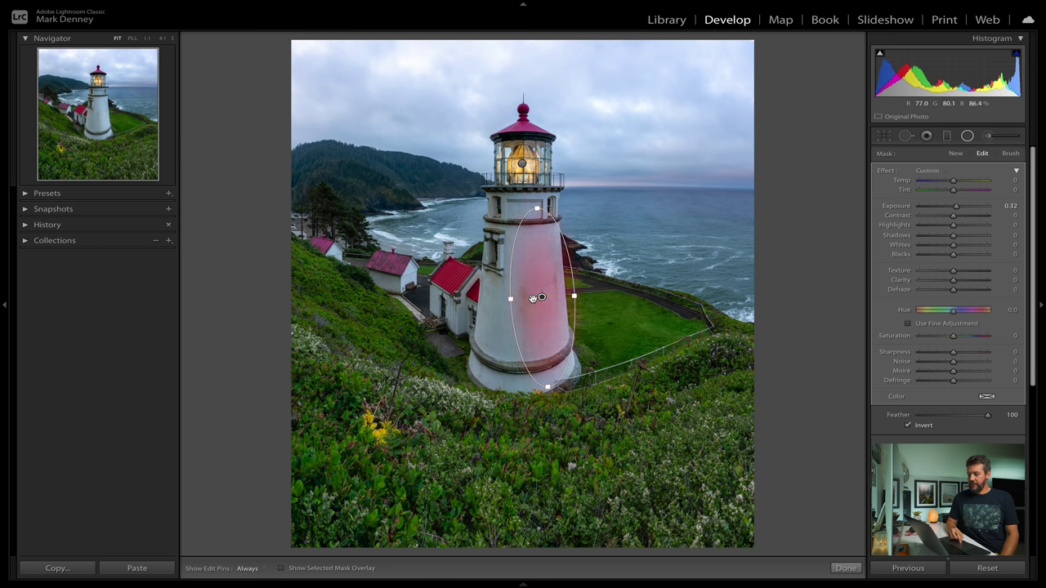
pyautogui.moveTo(540, 297); pyautogui.dragTo(495, 295)
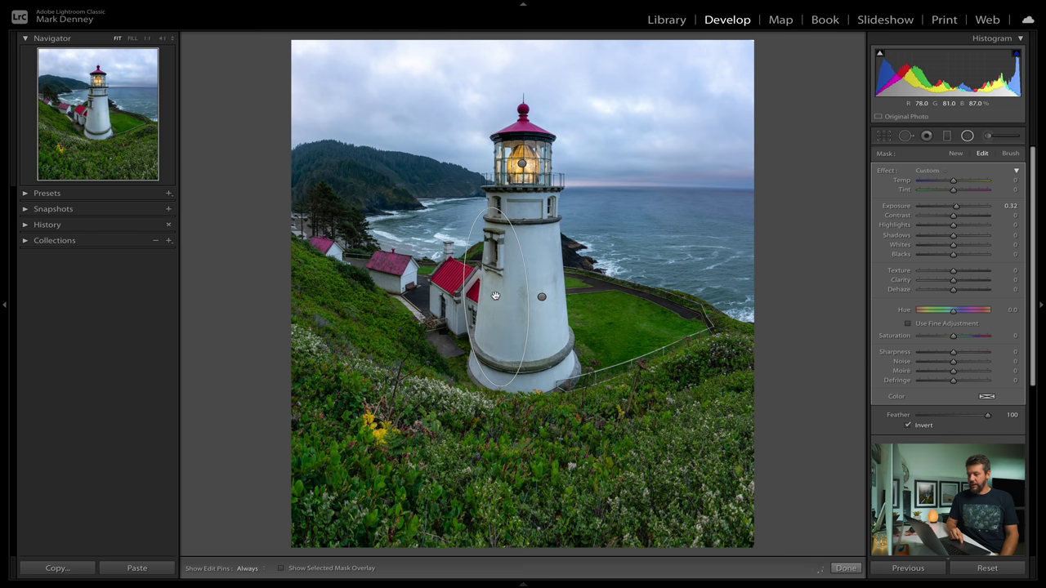
pyautogui.moveTo(493, 203); pyautogui.dragTo(505, 204)
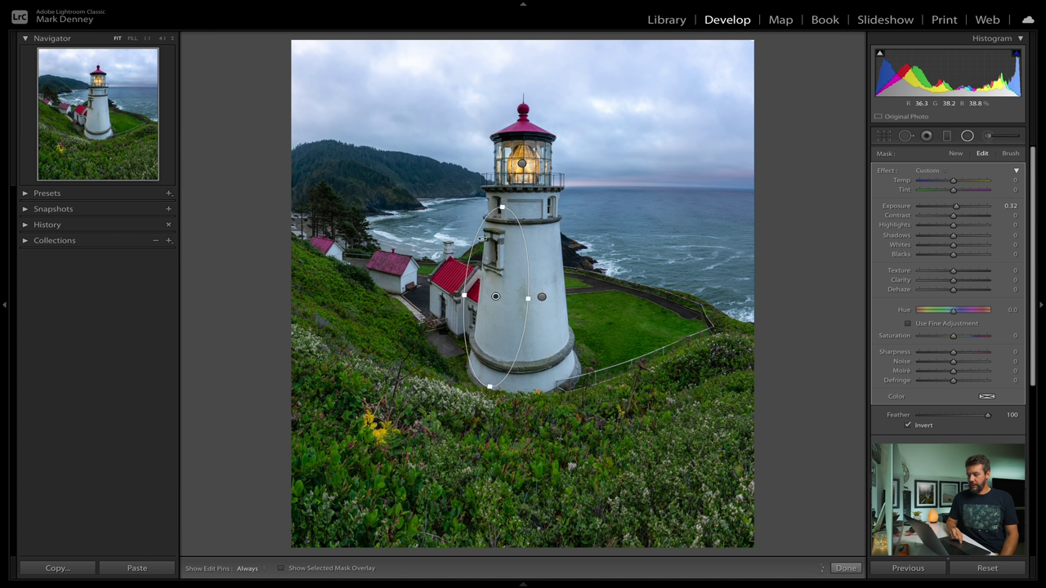
pyautogui.moveTo(461, 296); pyautogui.dragTo(503, 295)
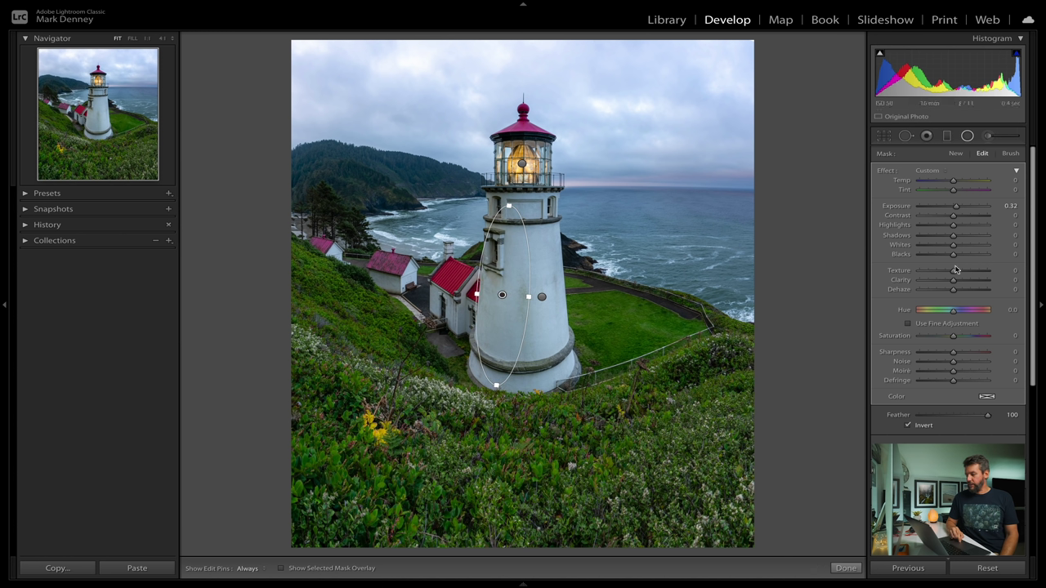
pyautogui.moveTo(958, 211); pyautogui.dragTo(954, 211)
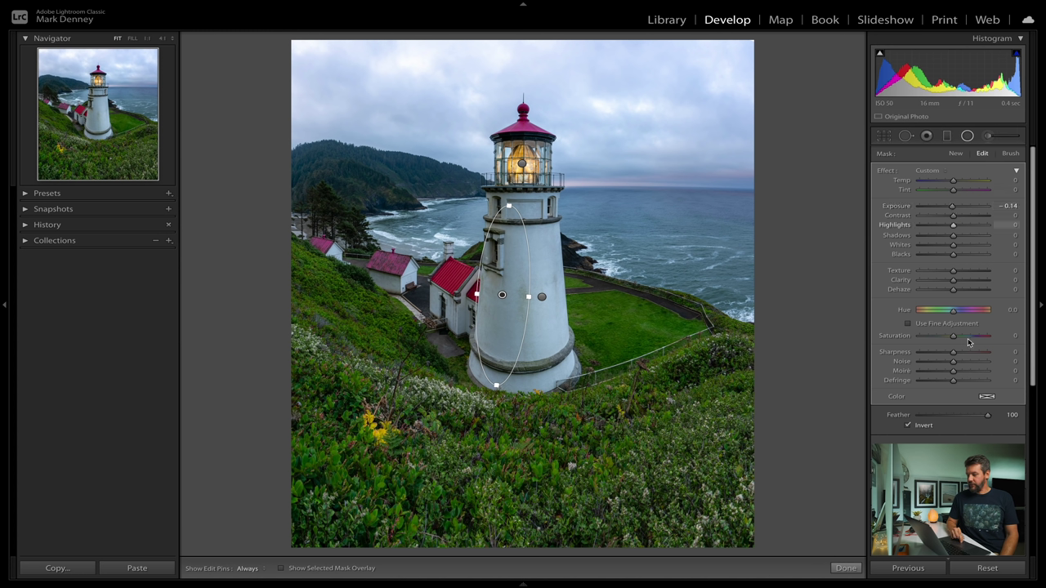
# - Review the lighthouse light shaping without the radial filter pins, then show the pins again
pyautogui.click(967, 135)
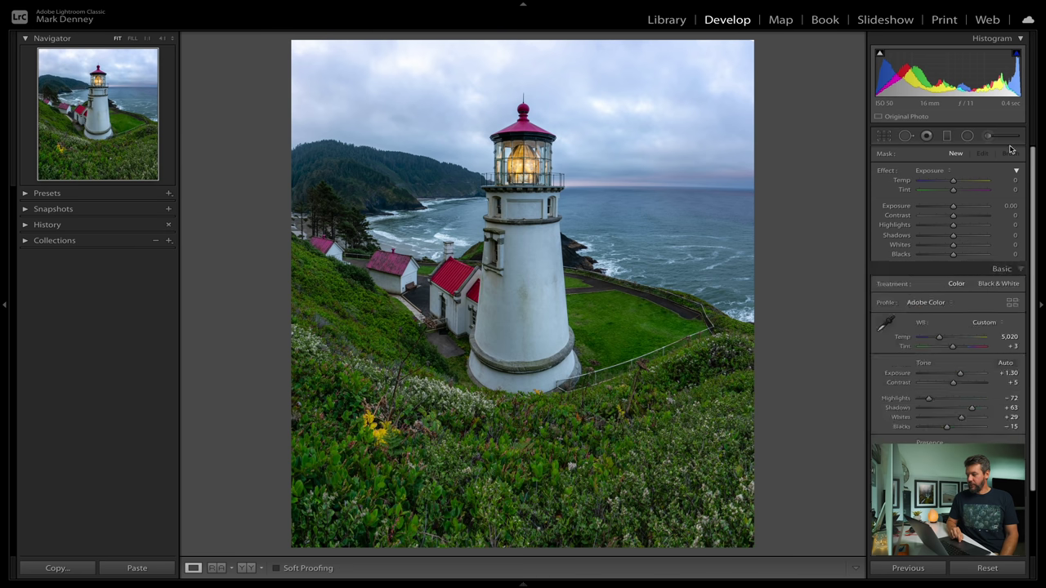
pyautogui.hotkey('shift', 'm')
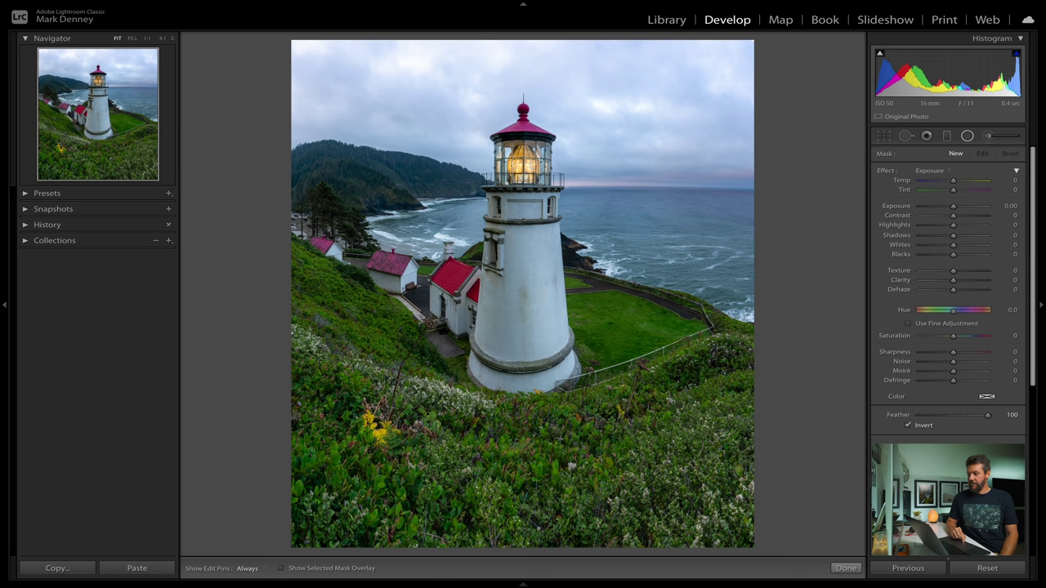
pyautogui.press('h')
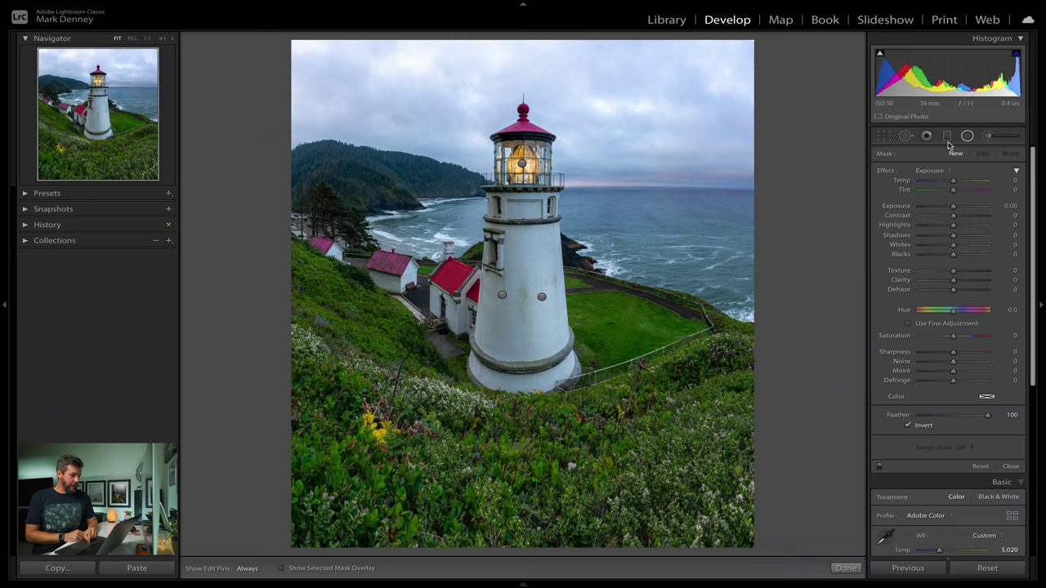
# - Add a graduated filter over the foreground vegetation, fading out near the tower's base, and check its coverage with the mask overlay
pyautogui.click(950, 137)
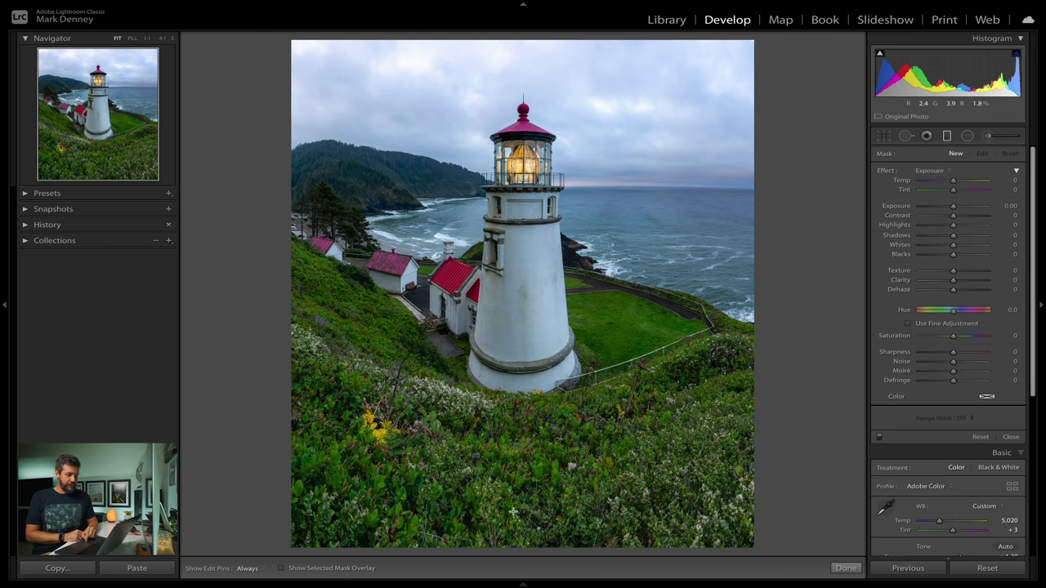
pyautogui.moveTo(514, 482); pyautogui.dragTo(521, 337)
pyautogui.press('o')
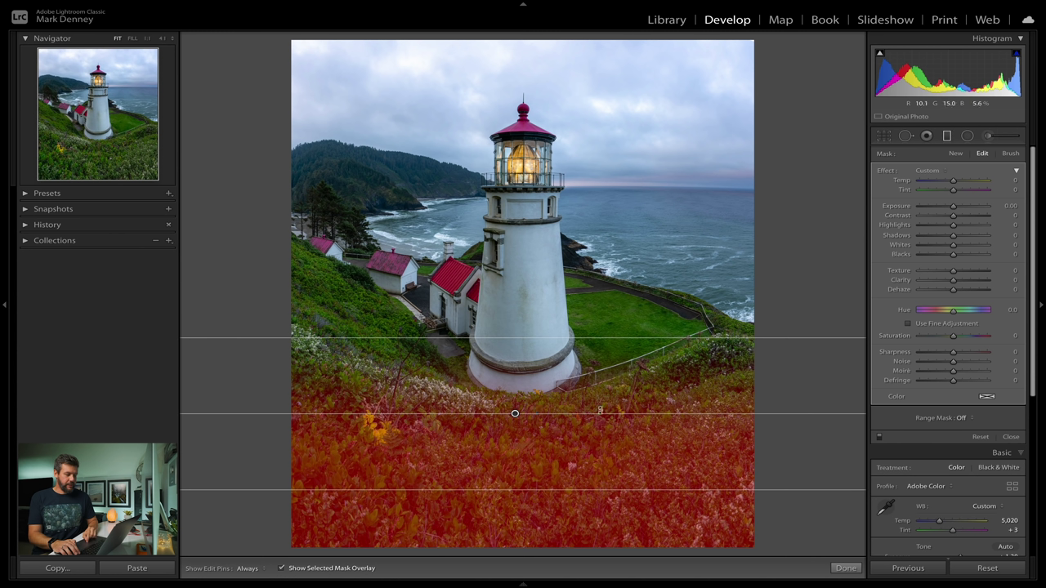
pyautogui.press('o')
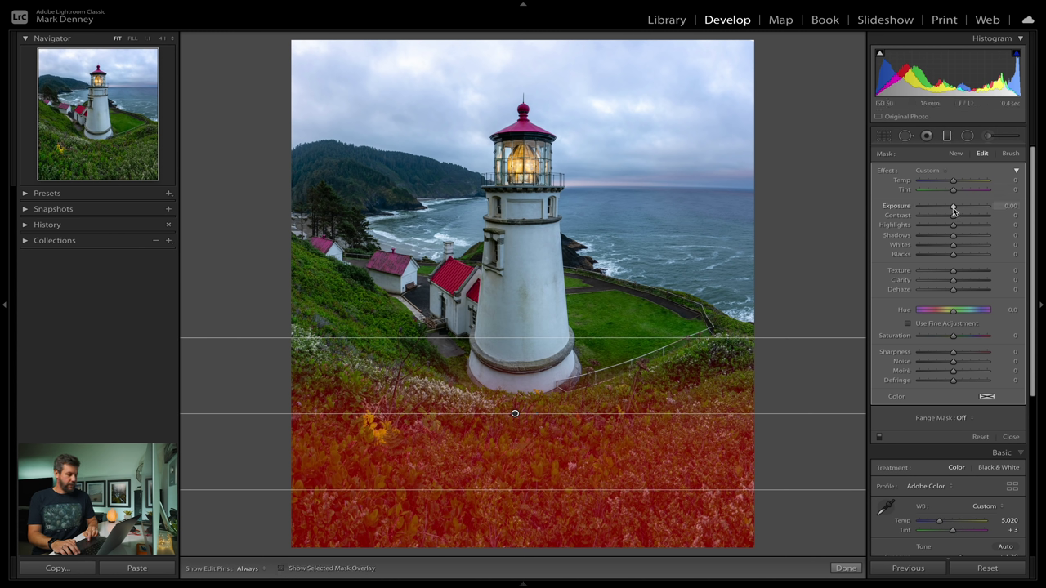
# - Lower the graduated filter's exposure to -0.66 and compare the foreground with the filter off and on
pyautogui.moveTo(953, 211); pyautogui.dragTo(949, 211)
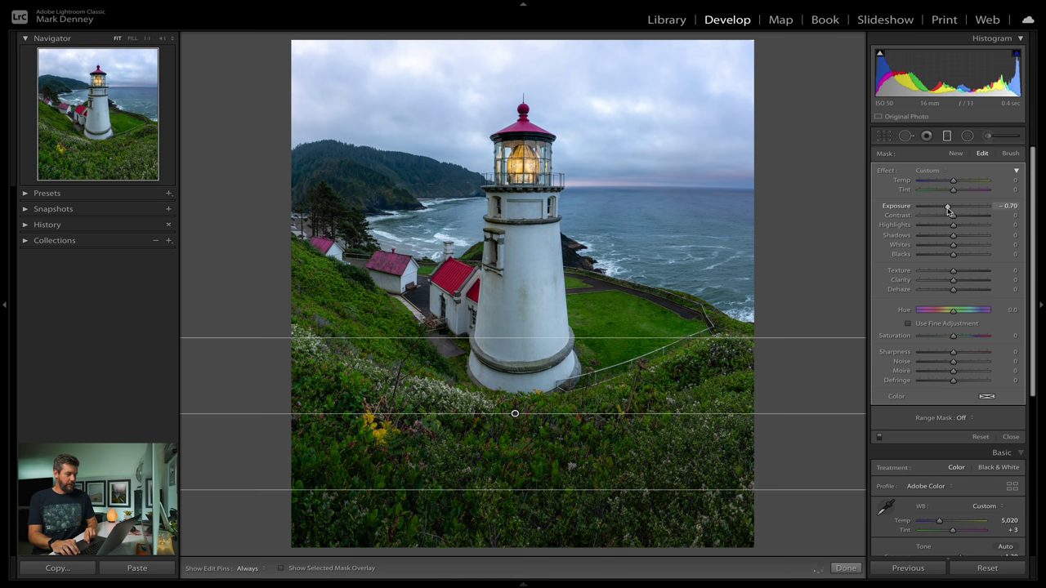
pyautogui.click(878, 440)
pyautogui.click(880, 439)
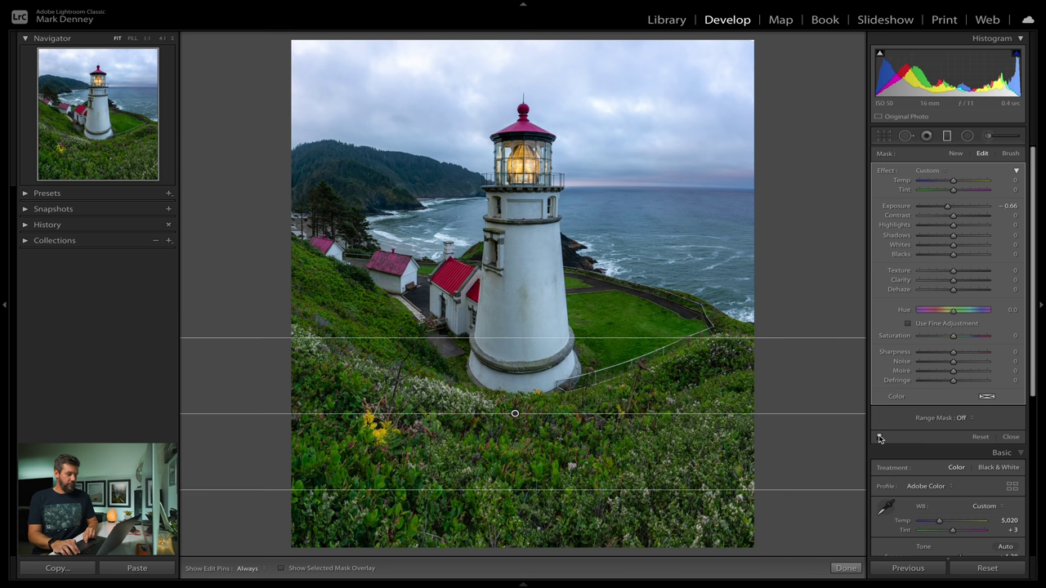
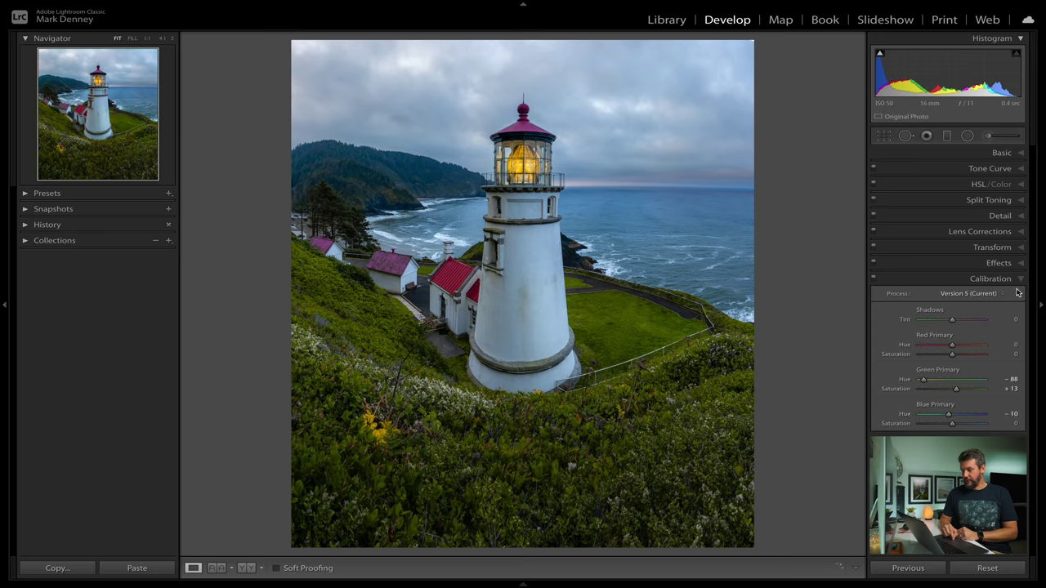
# - In the HSL adjustments, set the green hue to -45 and the green luminance to +75
pyautogui.click(991, 279)
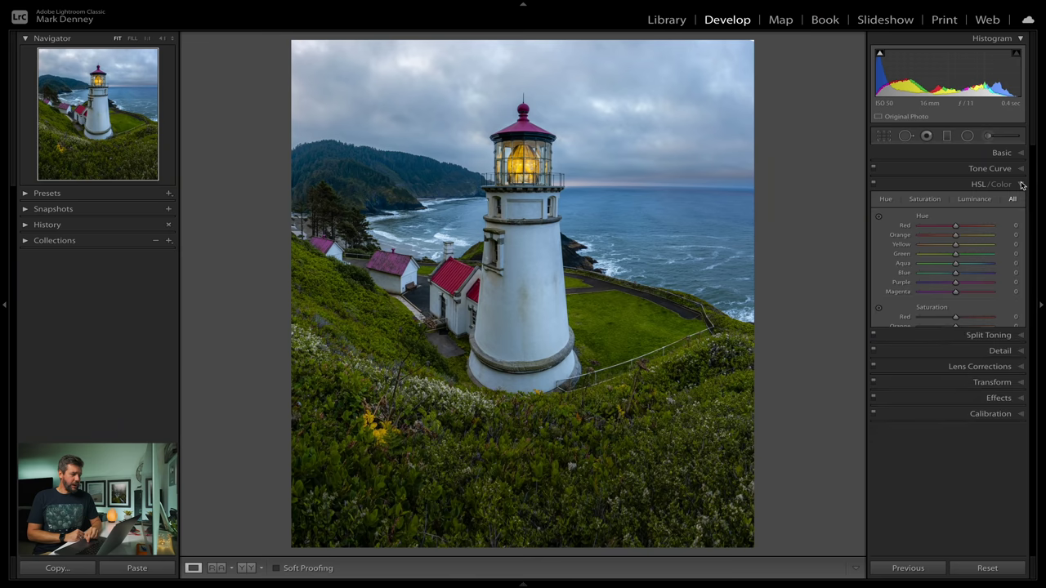
pyautogui.click(1012, 199)
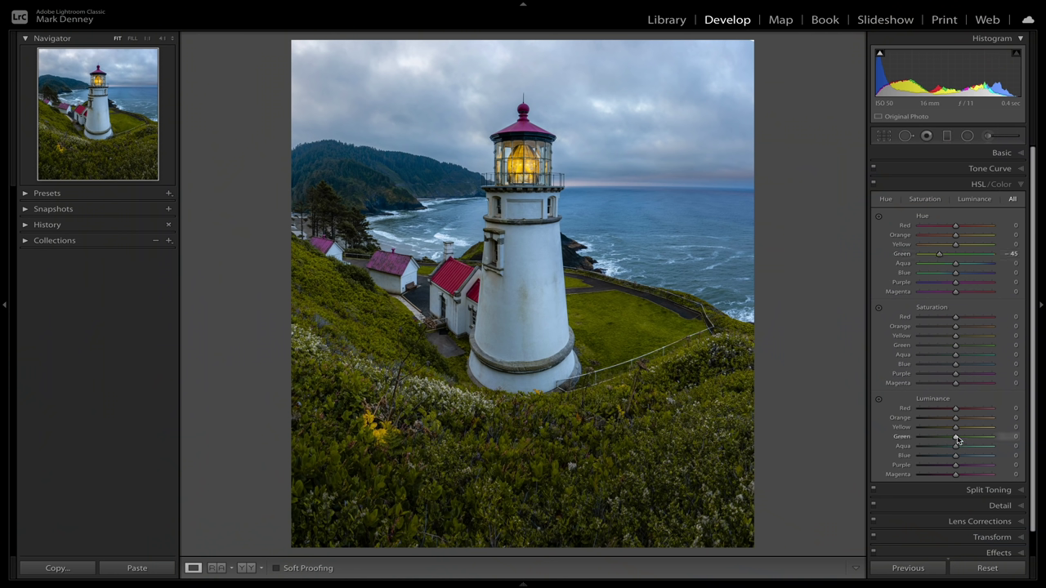
pyautogui.moveTo(956, 438); pyautogui.dragTo(983, 450)
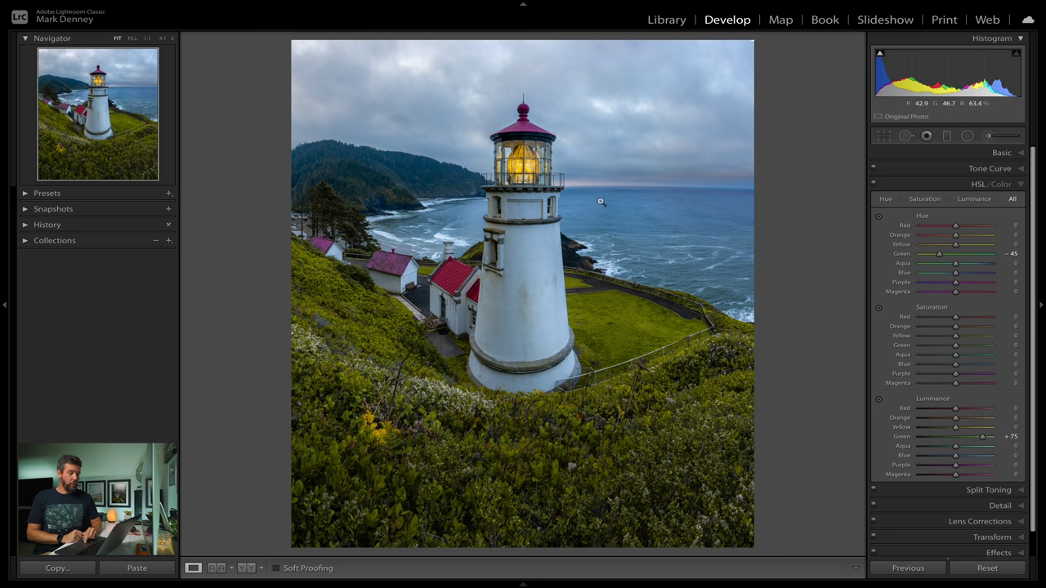
# - Set the yellow luminance to +60 and orange luminance to +43, and compare the photo with HSL off and on
pyautogui.moveTo(968, 432)
pyautogui.mouseDown()
pyautogui.moveTo(944, 432)
pyautogui.moveTo(979, 432)
pyautogui.moveTo(951, 433)
pyautogui.moveTo(968, 434)
pyautogui.mouseUp()
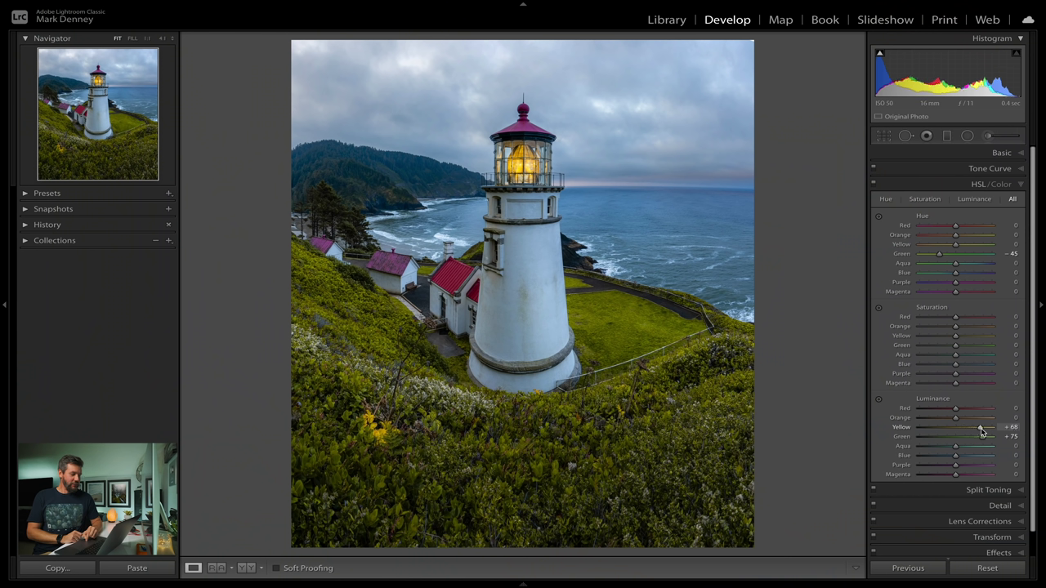
pyautogui.moveTo(972, 431); pyautogui.dragTo(978, 431)
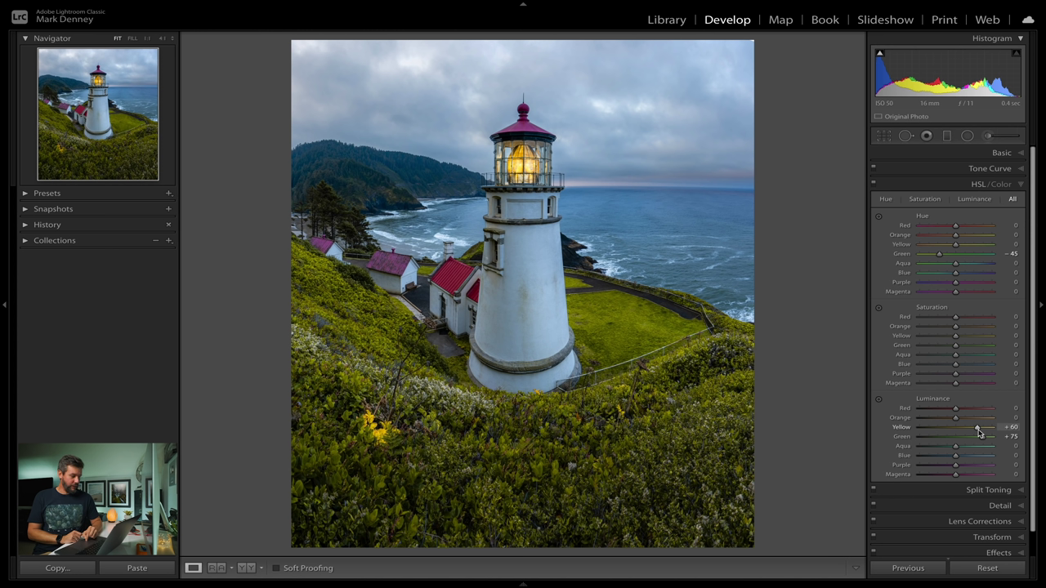
pyautogui.moveTo(957, 421); pyautogui.dragTo(1000, 425)
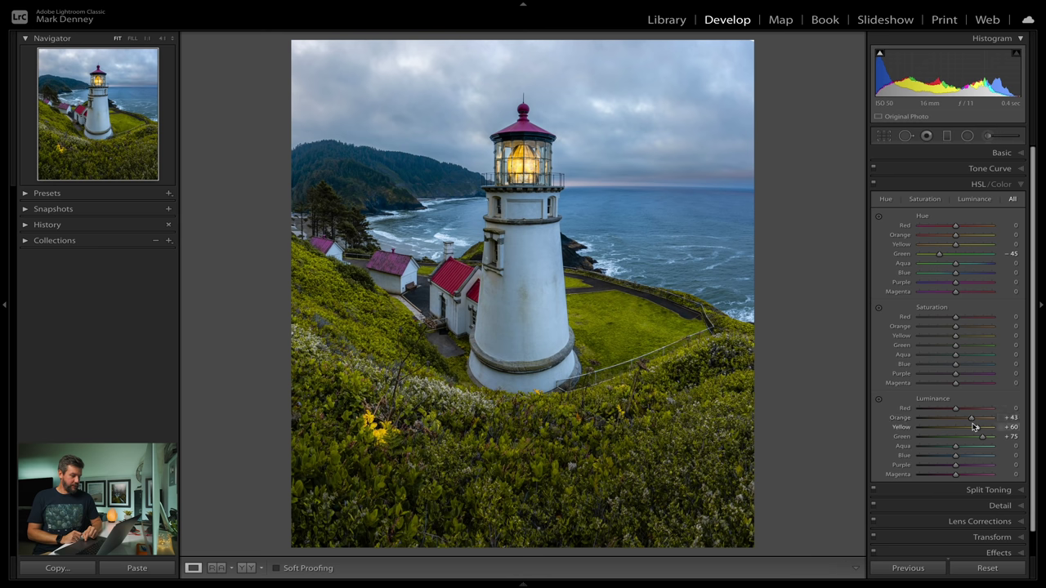
pyautogui.click(874, 185)
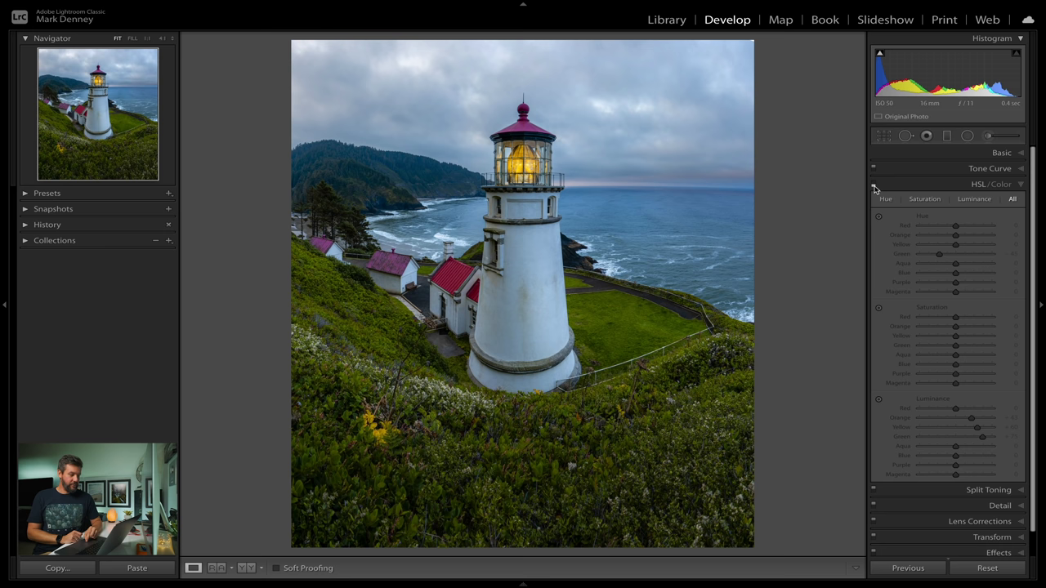
pyautogui.click(873, 184)
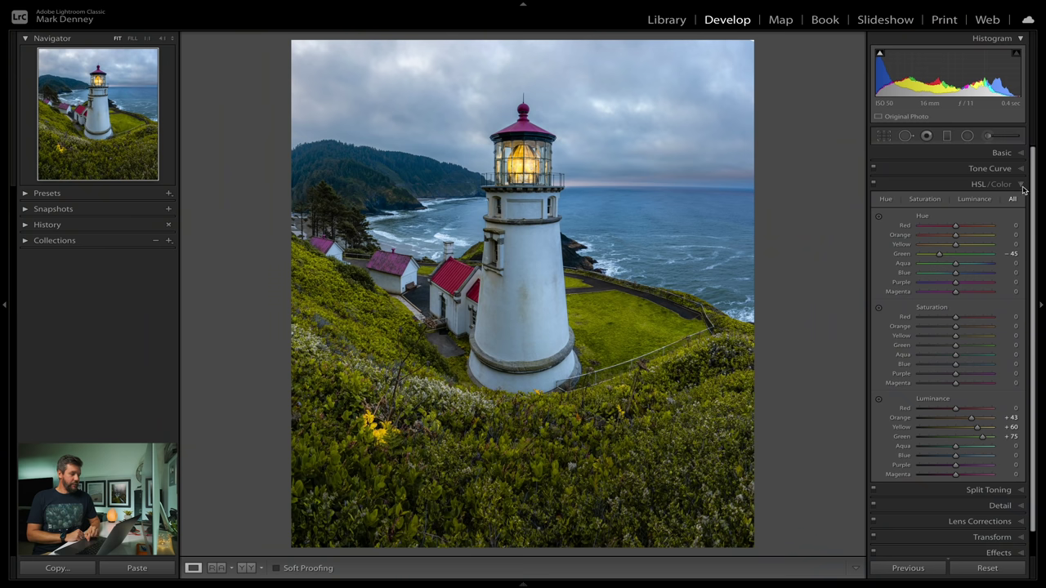
# - Switch from HSL to split toning and tint the highlights with hue 37 and saturation 11
pyautogui.click(1022, 187)
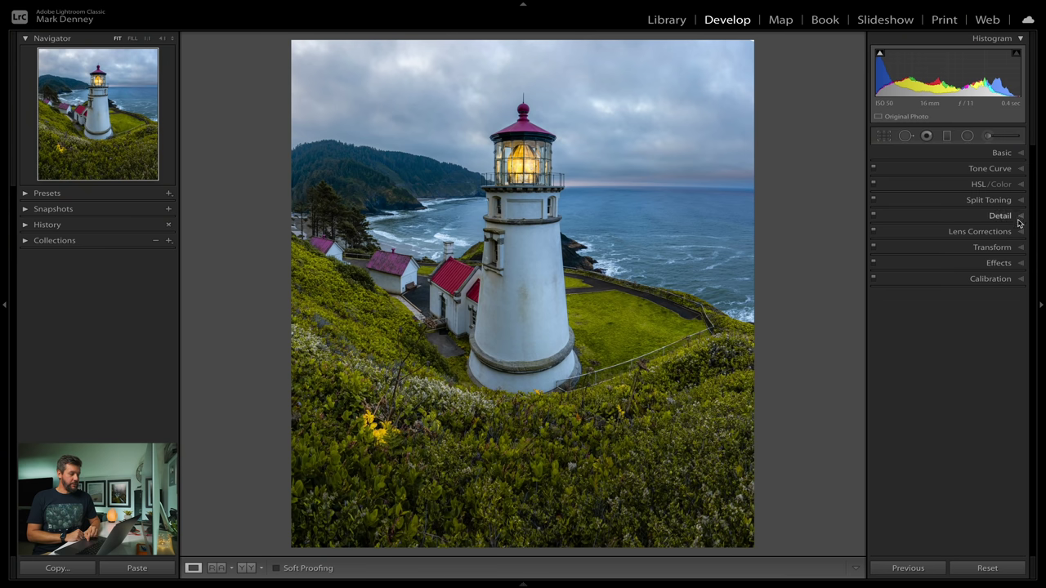
pyautogui.click(1018, 203)
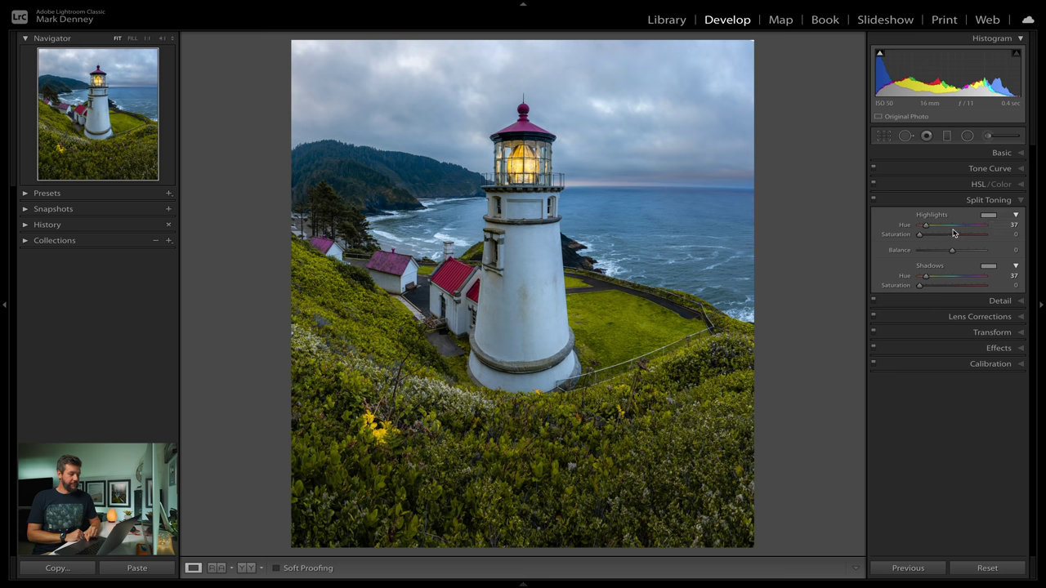
pyautogui.click(989, 216)
pyautogui.moveTo(778, 264); pyautogui.dragTo(779, 254)
pyautogui.click(741, 191)
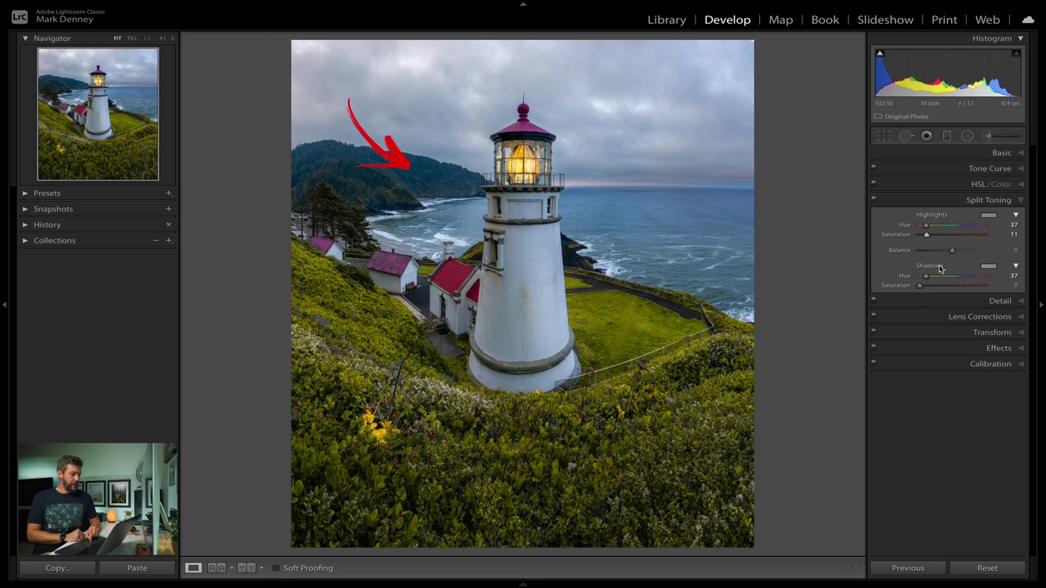
# - Tint the shadows with hue 37 and saturation 22, and compare the photo with split toning off and on
pyautogui.click(997, 268)
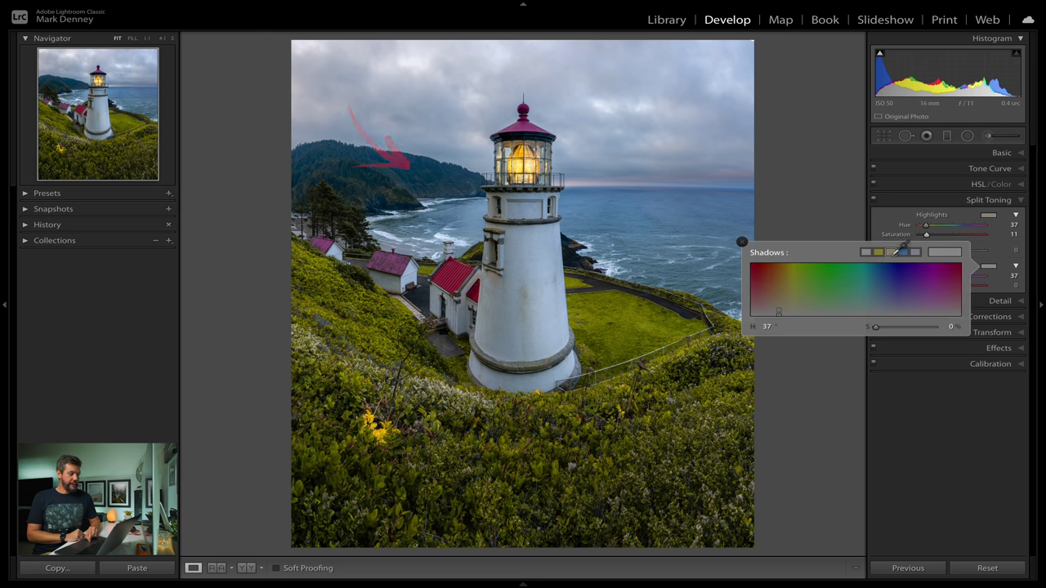
pyautogui.click(742, 244)
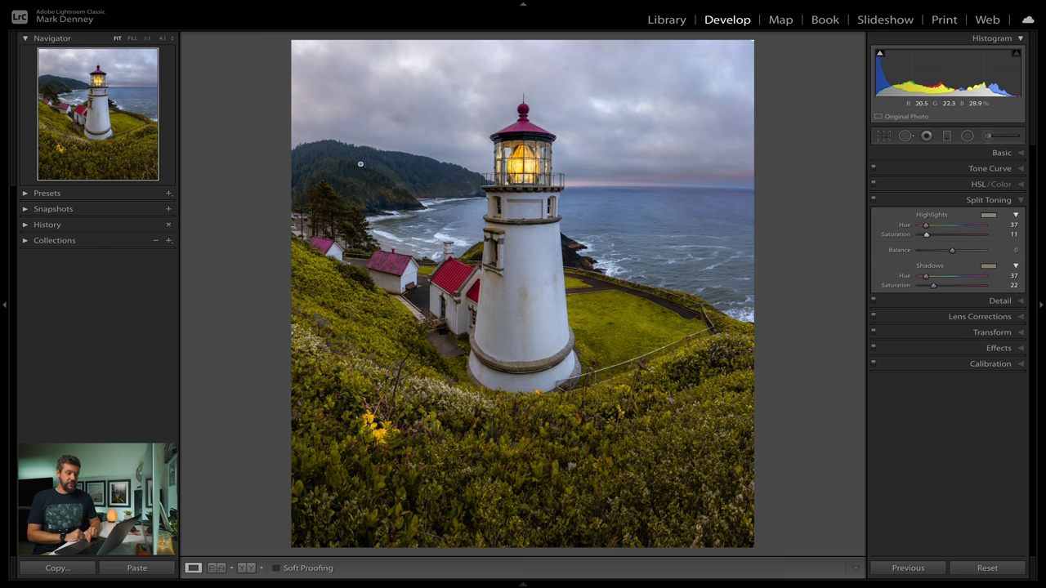
pyautogui.click(873, 199)
pyautogui.click(873, 199)
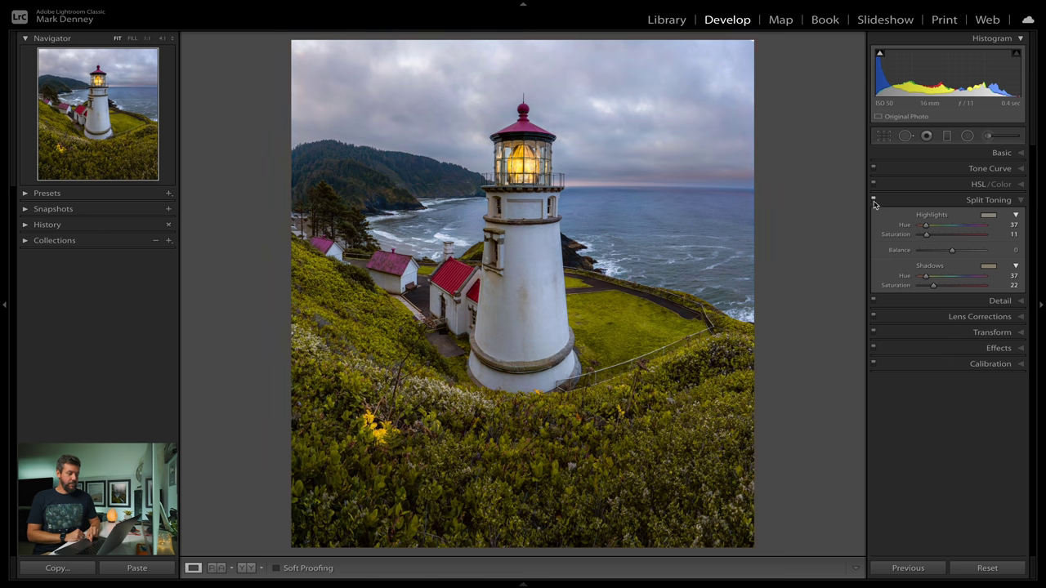
pyautogui.click(872, 199)
pyautogui.click(873, 199)
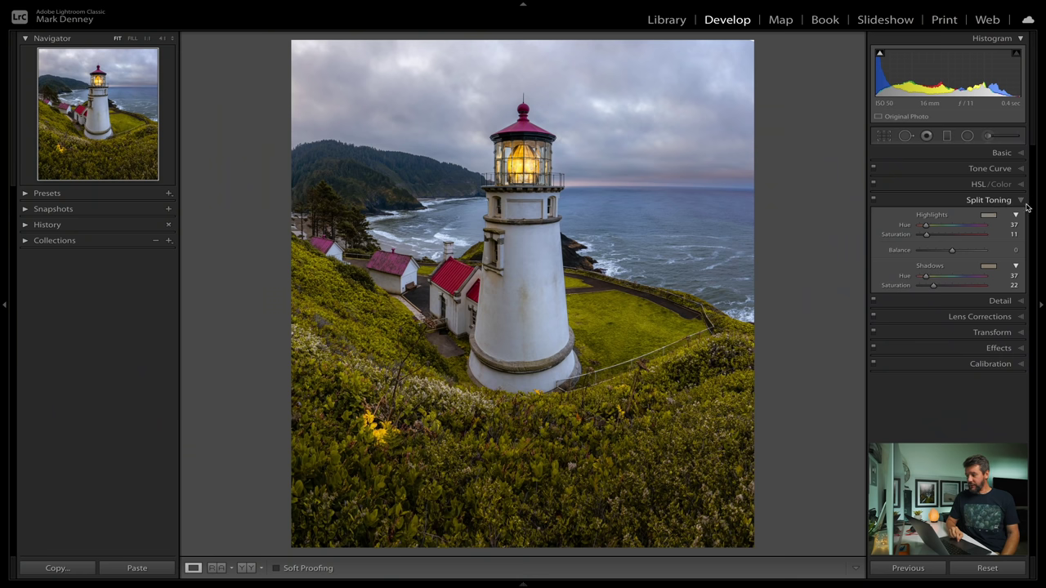
# - Start cropping the photo, extend the crop's lower edge to include more foreground vegetation, and change the composition guide overlay
pyautogui.click(1025, 202)
pyautogui.click(885, 137)
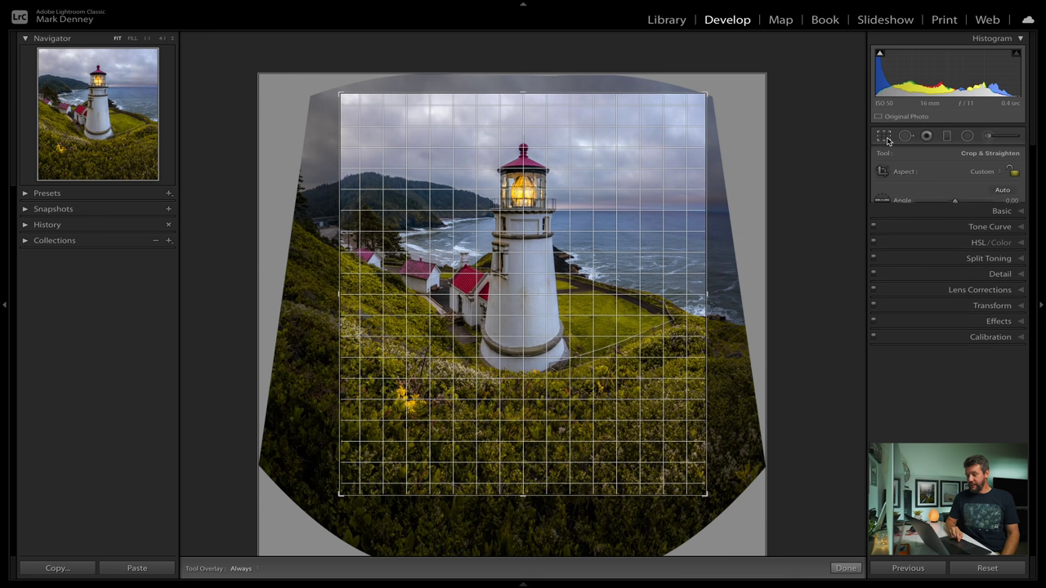
pyautogui.moveTo(520, 549); pyautogui.dragTo(522, 510)
pyautogui.press('o')
pyautogui.press('o')
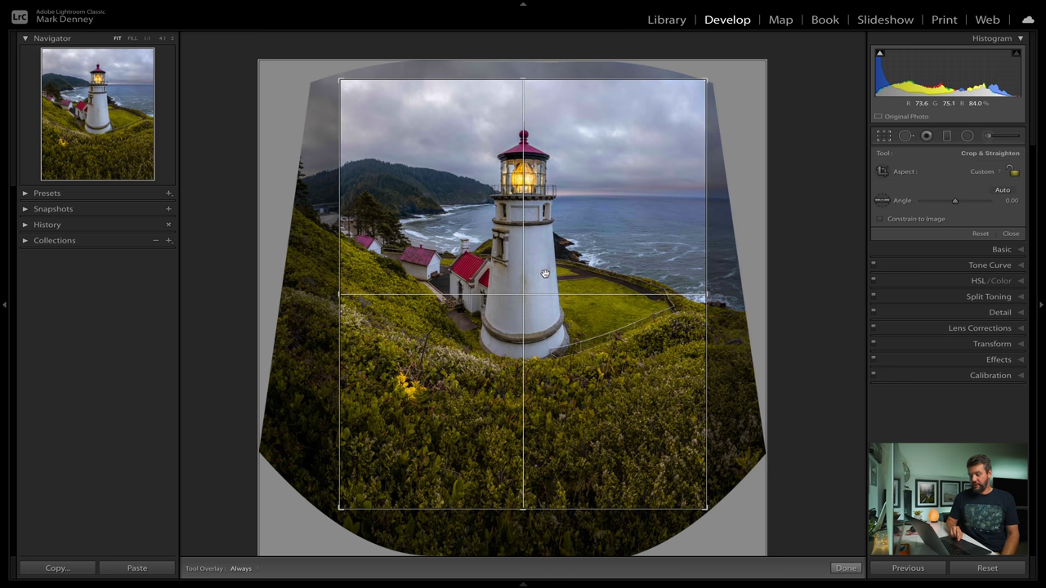
# - Trim the crop's lower edge slightly and cycle through the composition guide overlays to the rule-of-thirds grid
pyautogui.moveTo(524, 507); pyautogui.dragTo(522, 496)
pyautogui.press('o')
pyautogui.press('o')
pyautogui.press('o')
pyautogui.press('o')
pyautogui.press('o')
pyautogui.press('o')
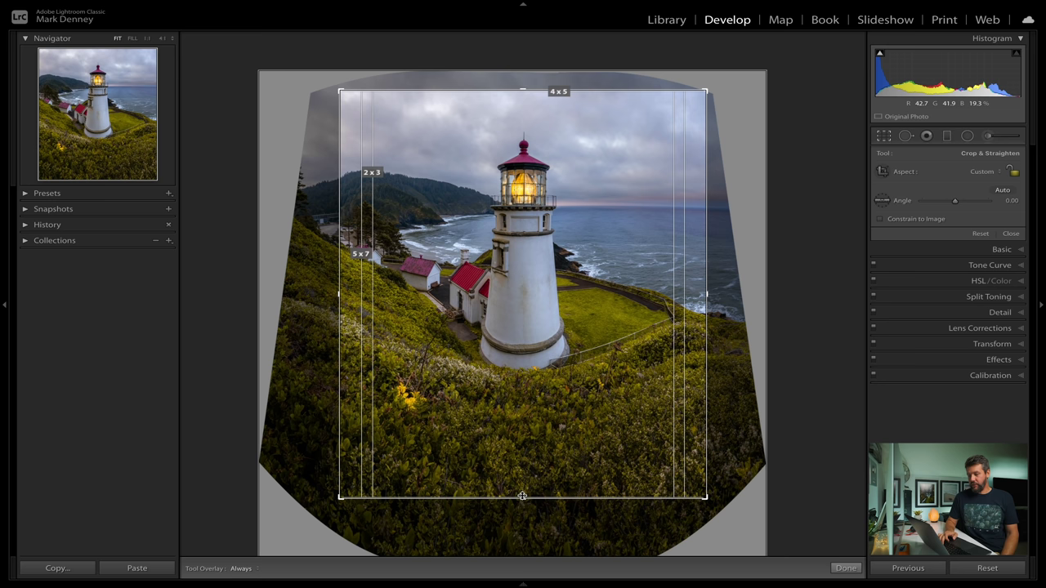
pyautogui.press('o')
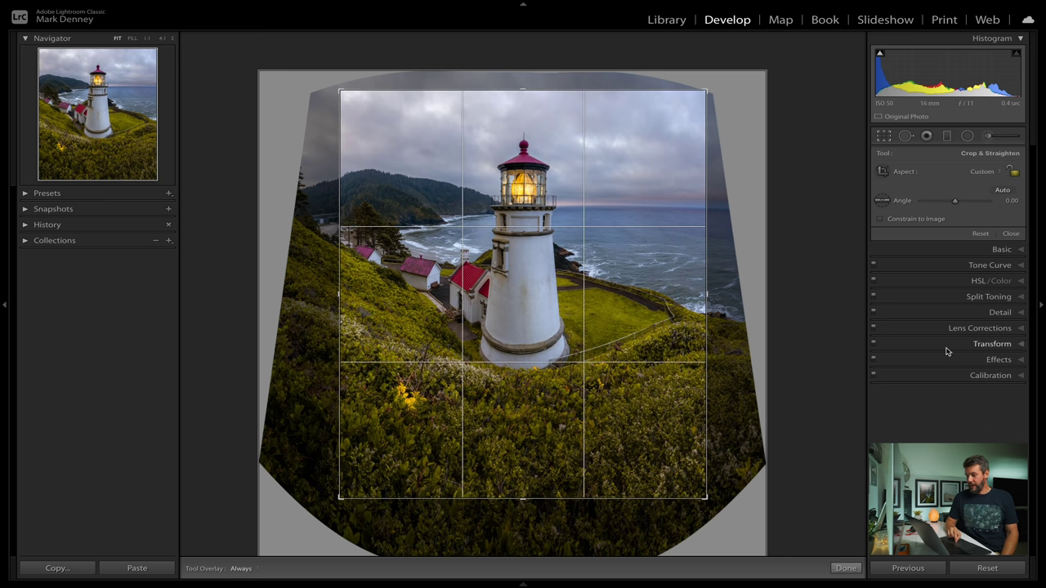